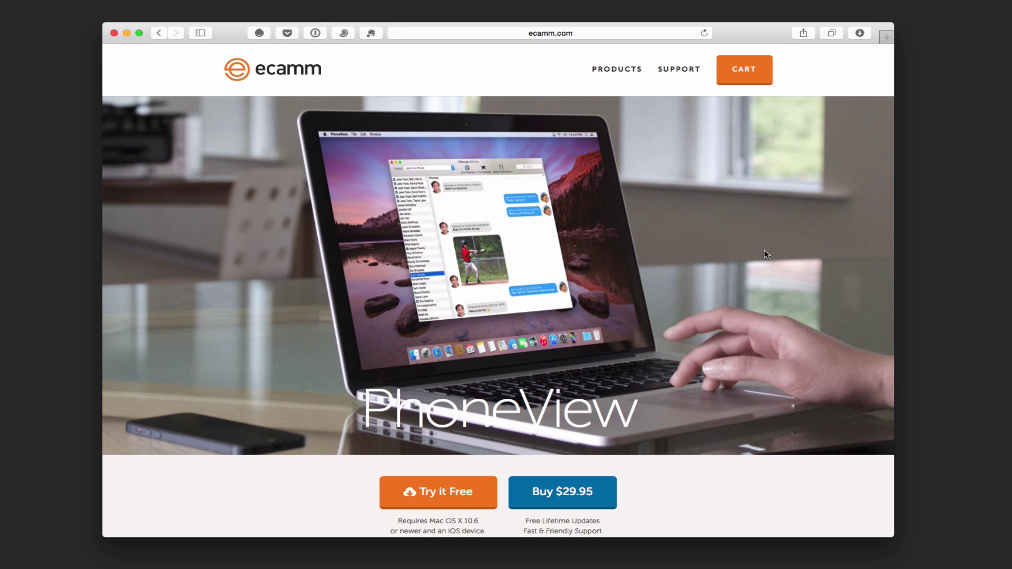
# - Scroll through the PhoneView product page in Safari to look it over
pyautogui.scroll(-5, 765, 251)
pyautogui.scroll(-20, 766, 254)
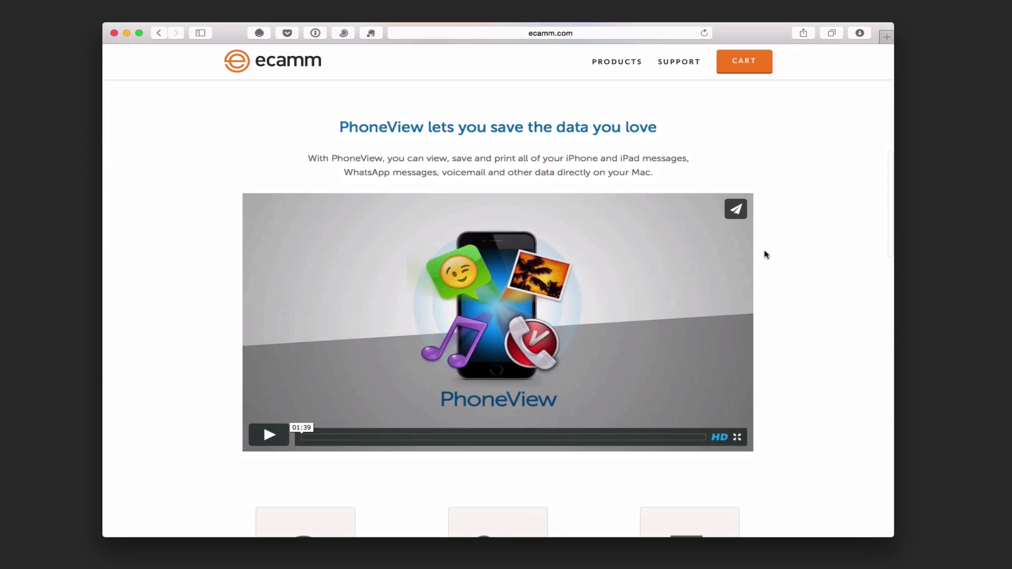
pyautogui.scroll(-10, 766, 255)
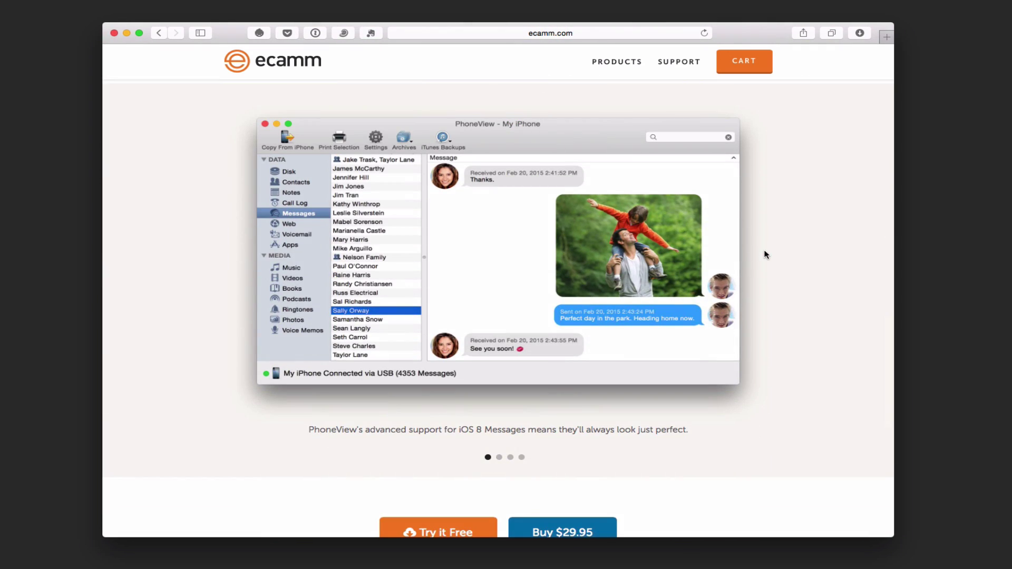
pyautogui.scroll(-5, 766, 254)
pyautogui.scroll(20, 766, 255)
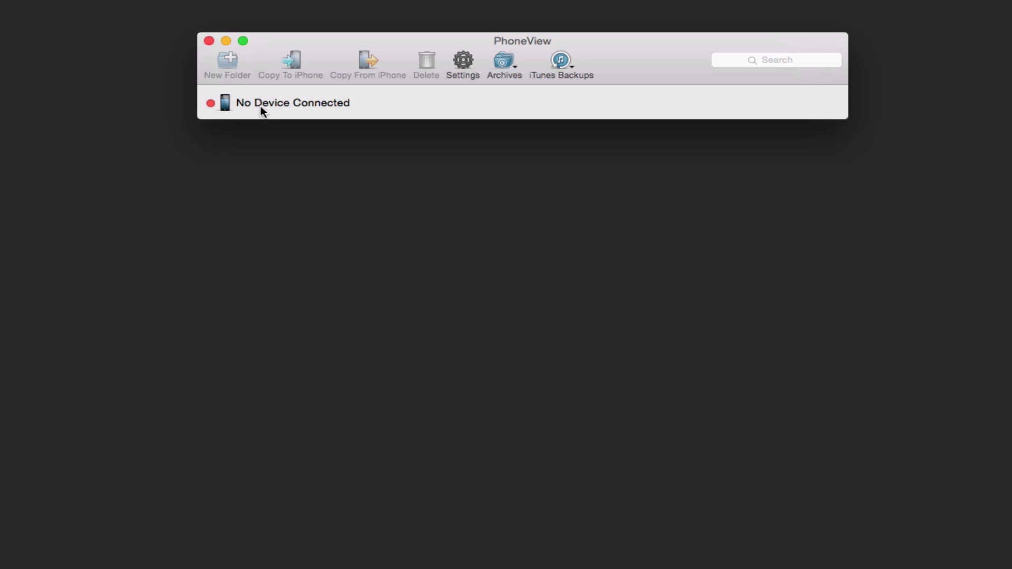
# - Open the Archives menu listing Message, Call Log and Voicemail archives and Manage Archives
pyautogui.click(507, 63)
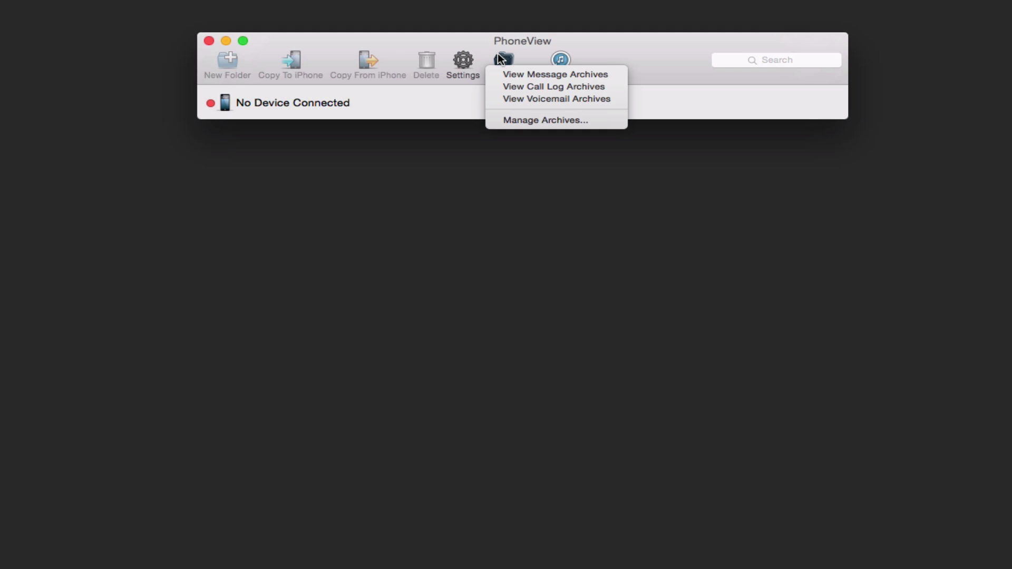
# - View the message archives to show the Aug 13, 2015 archived conversation
pyautogui.click(548, 75)
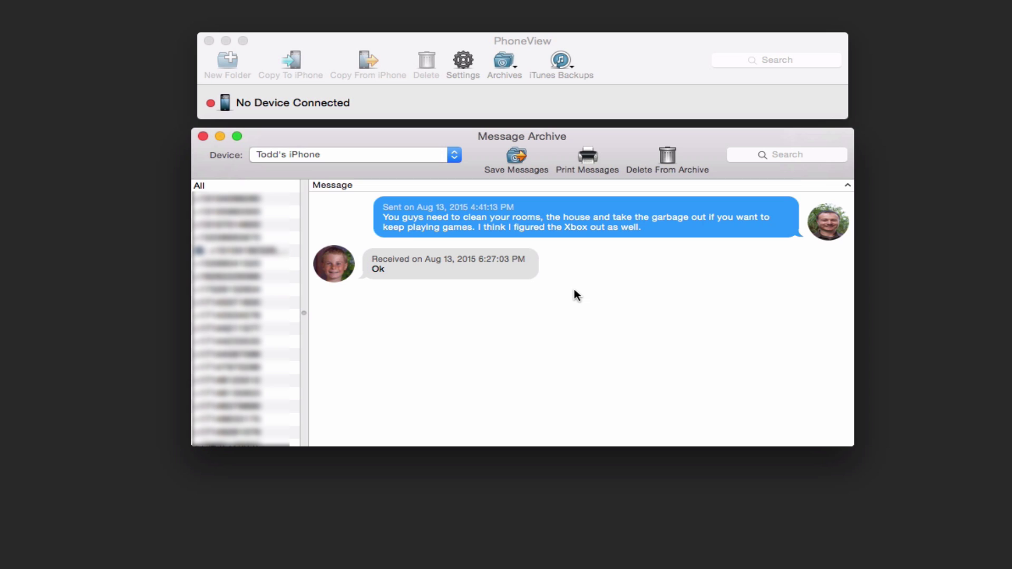
# - Export the archived conversation as a PDF File saved to the Desktop
pyautogui.click(521, 156)
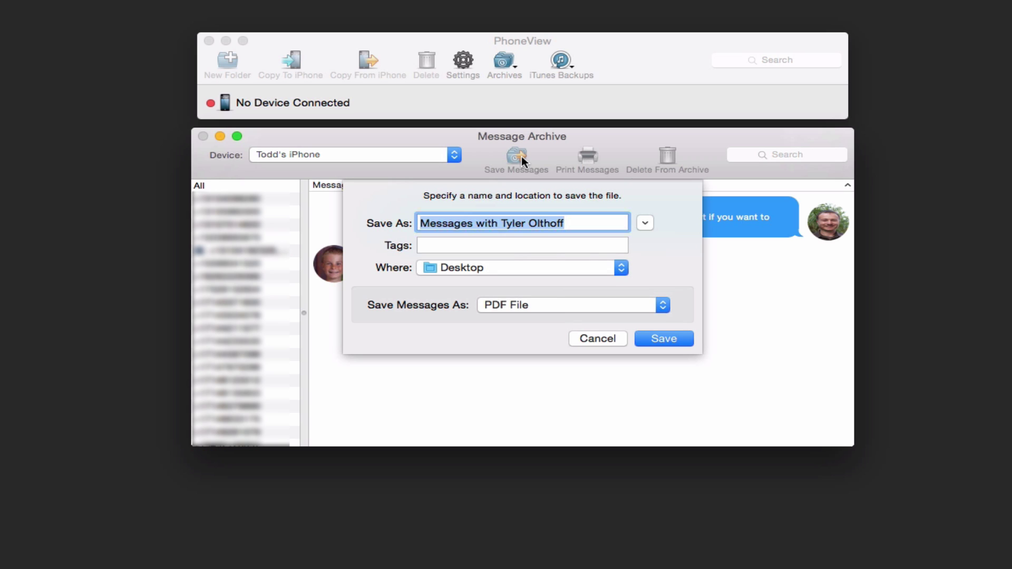
pyautogui.click(662, 305)
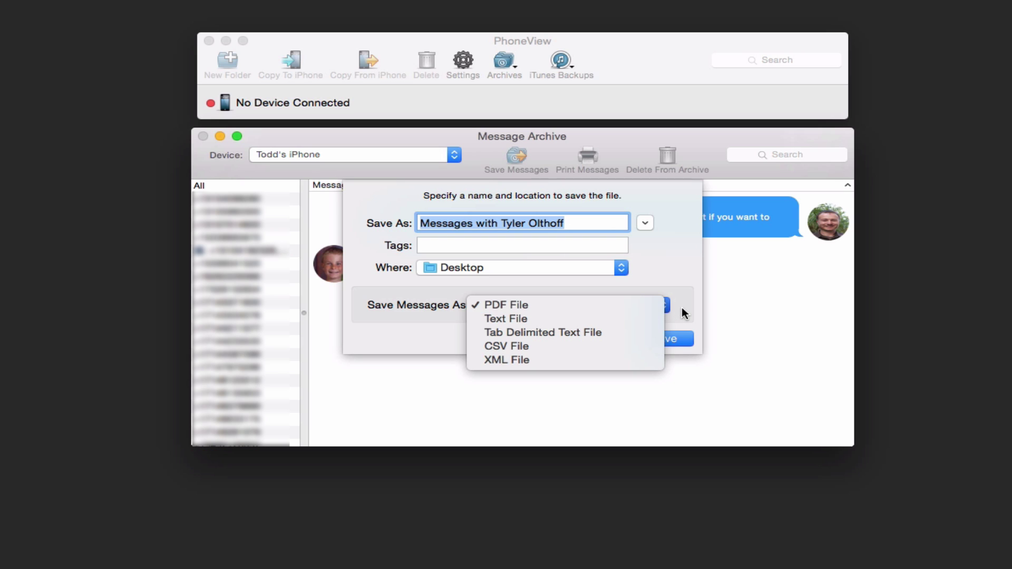
pyautogui.click(682, 307)
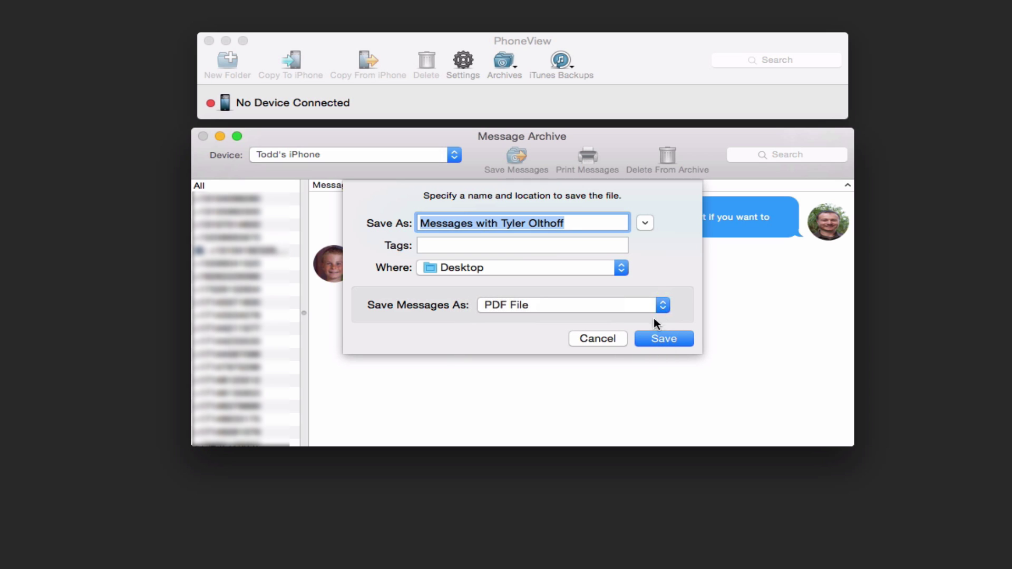
pyautogui.click(663, 339)
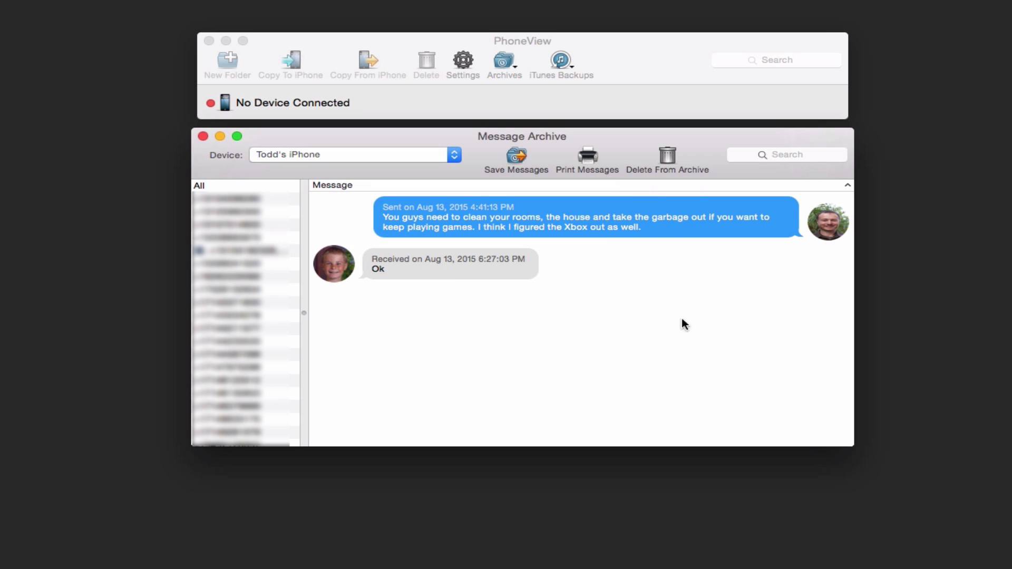
# - Quick Look the exported PDF on the desktop, then move it to the Trash
pyautogui.moveTo(1005, 369); pyautogui.dragTo(541, 519)
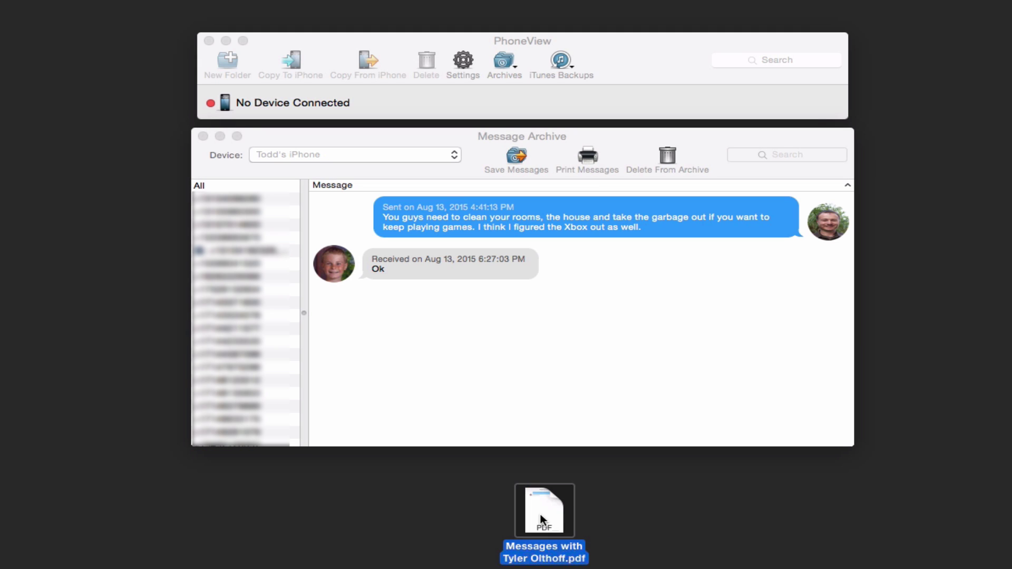
pyautogui.press('space')
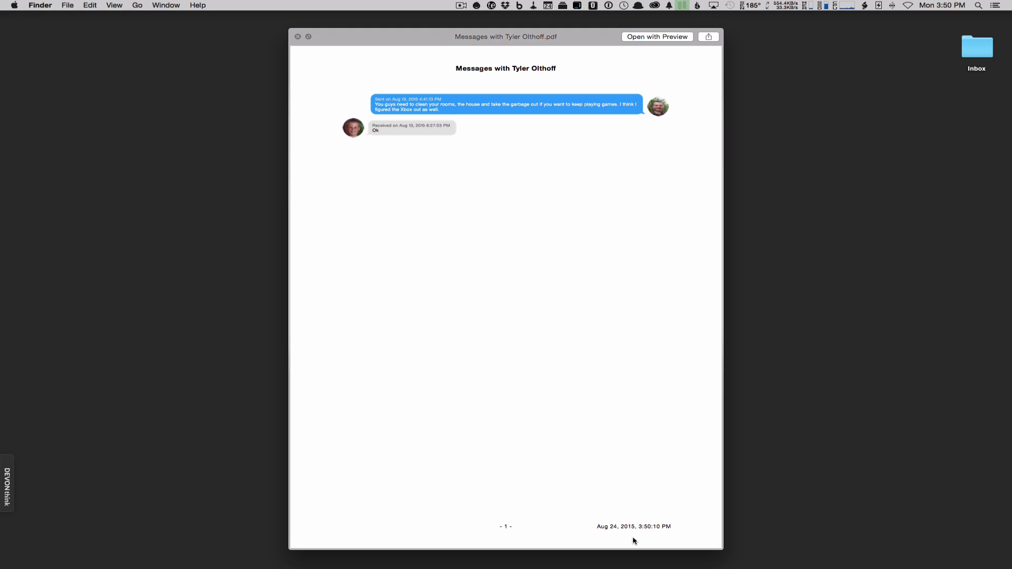
pyautogui.press('space')
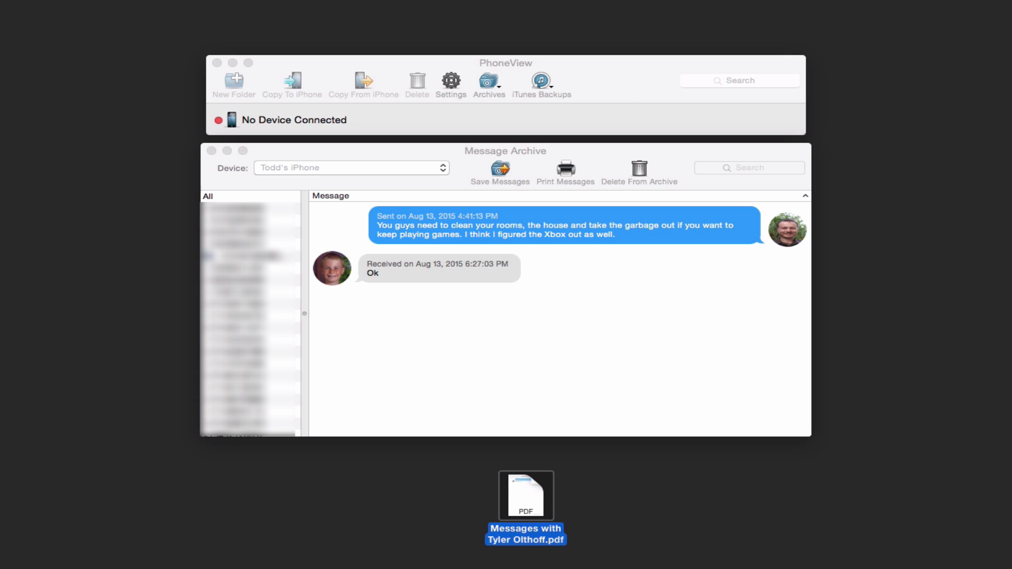
pyautogui.press('super+BackSpace')
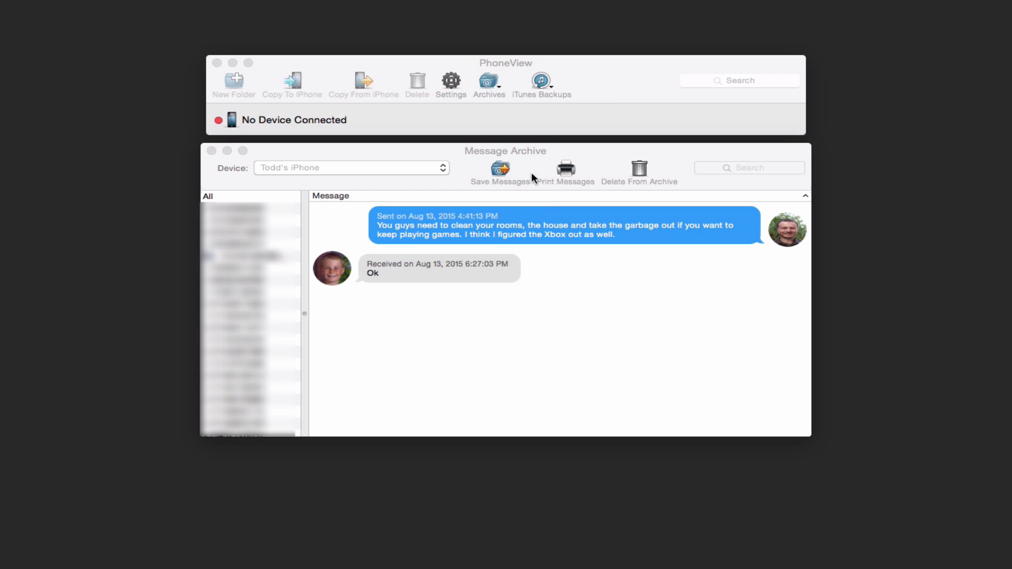
pyautogui.click(599, 157)
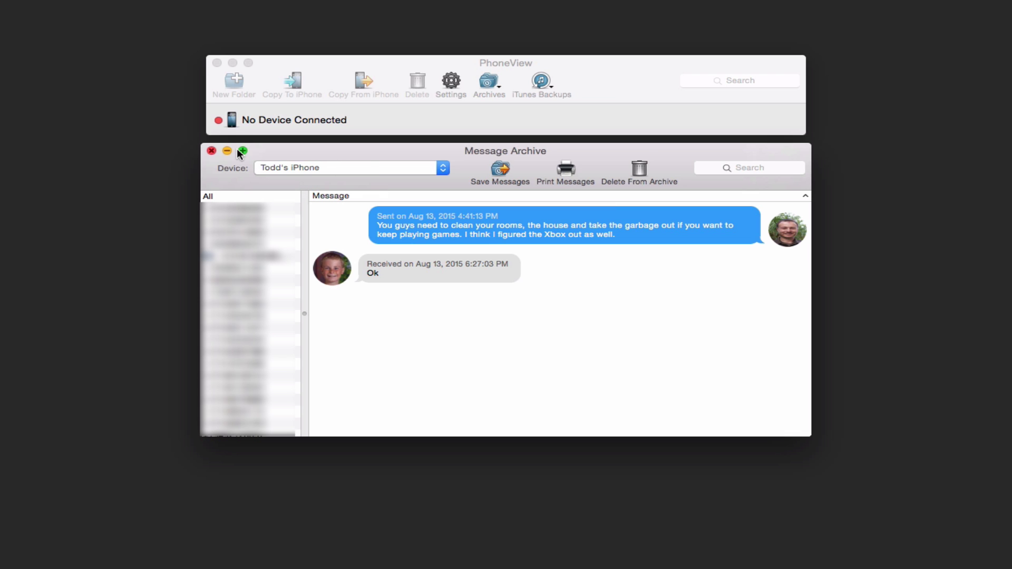
# - Close the Message Archive window, then review and dismiss the Manage Archives device list
pyautogui.click(212, 151)
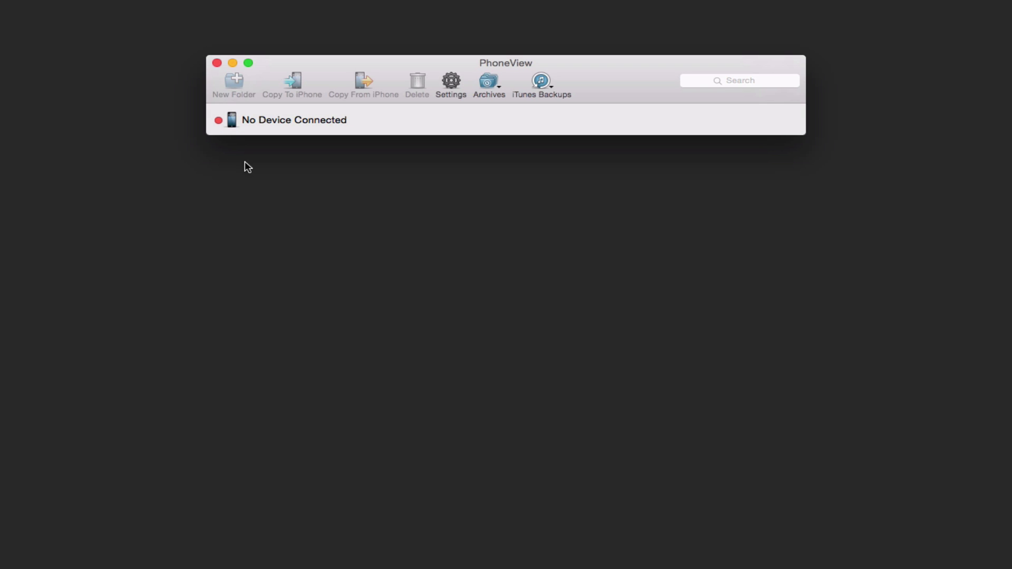
pyautogui.click(489, 83)
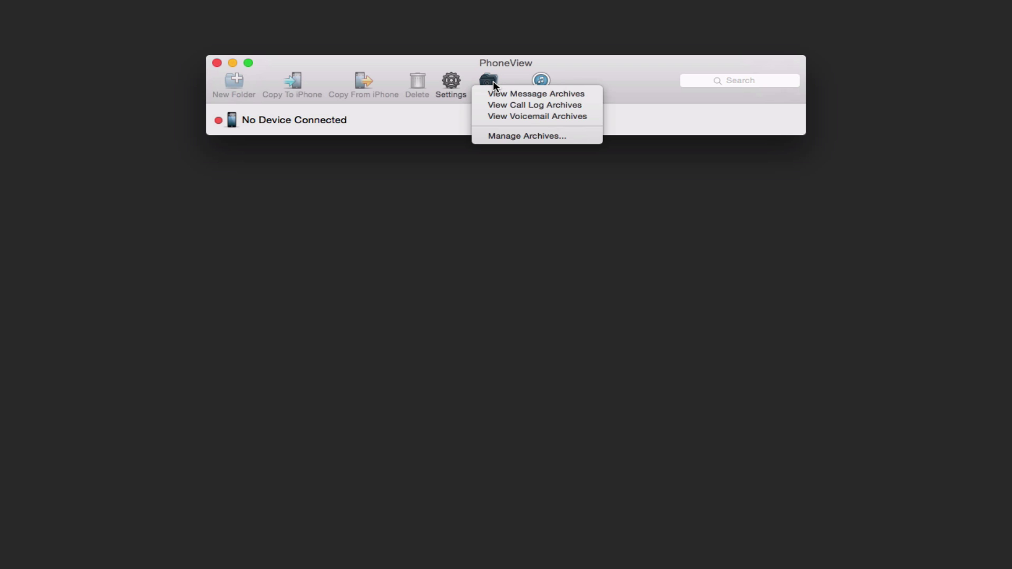
pyautogui.click(503, 136)
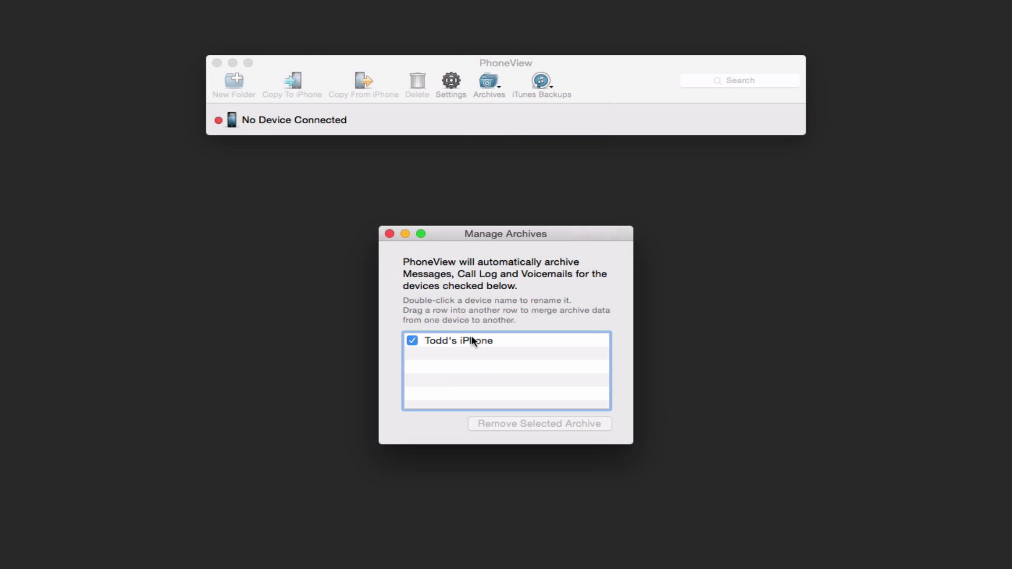
pyautogui.click(390, 233)
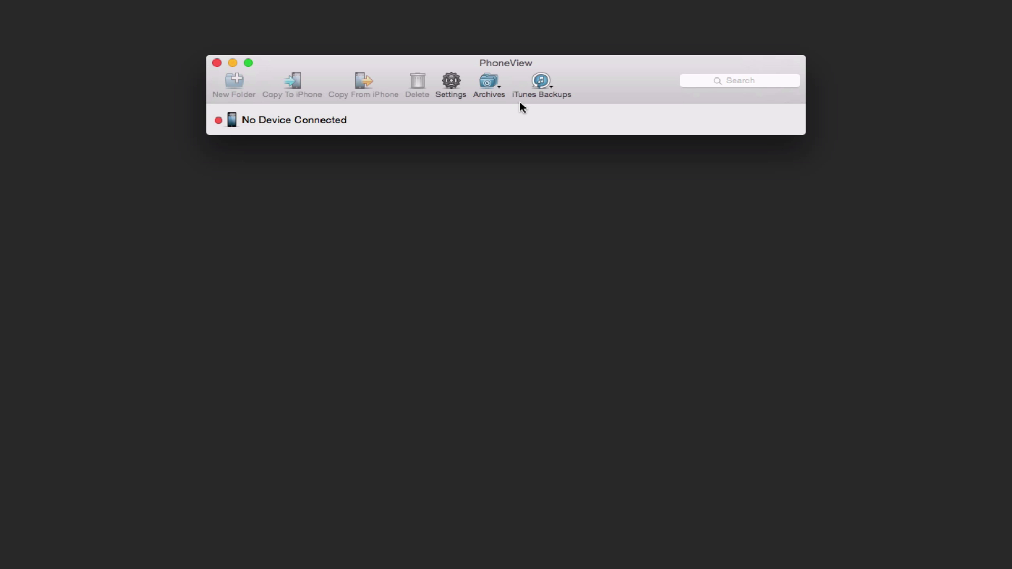
# - In Settings, keep Saves on PDF File and Messages Mode on All, then close
pyautogui.click(451, 82)
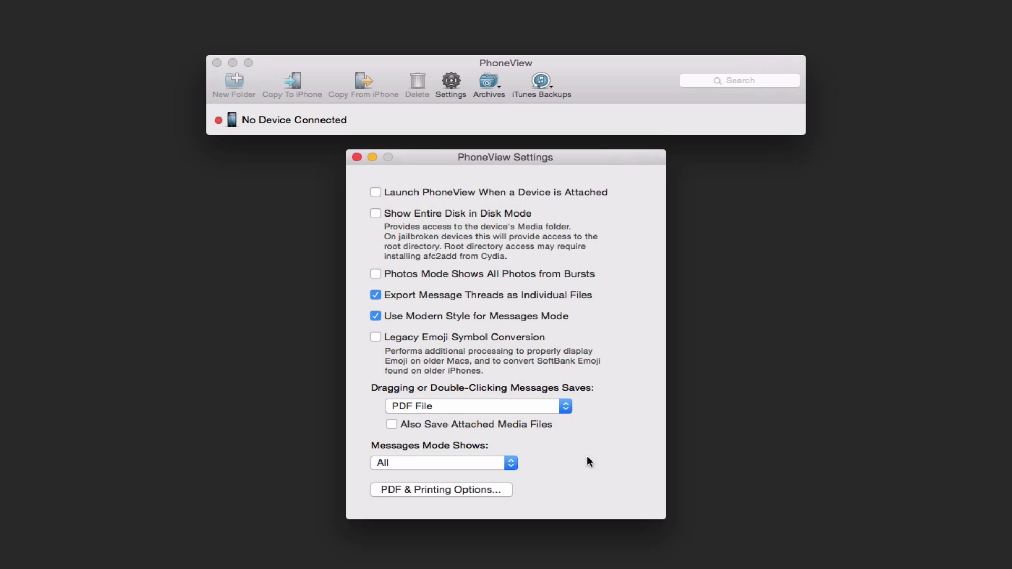
pyautogui.click(567, 407)
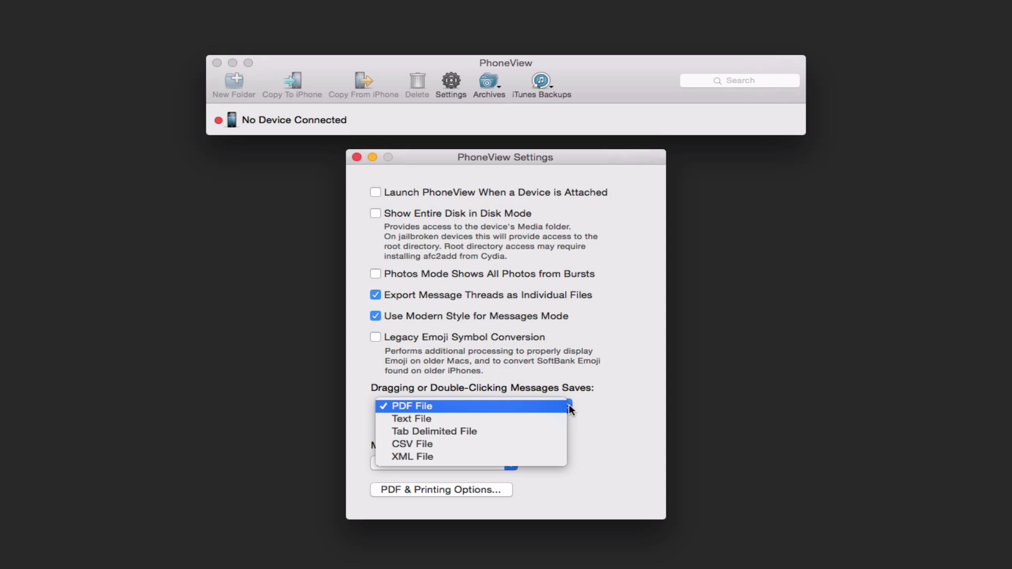
pyautogui.click(588, 407)
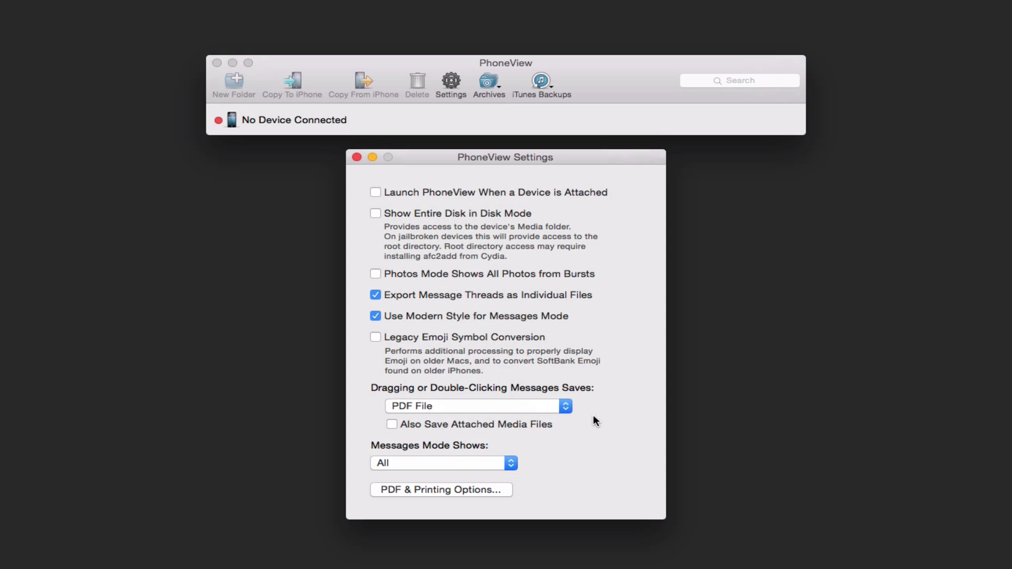
pyautogui.click(512, 461)
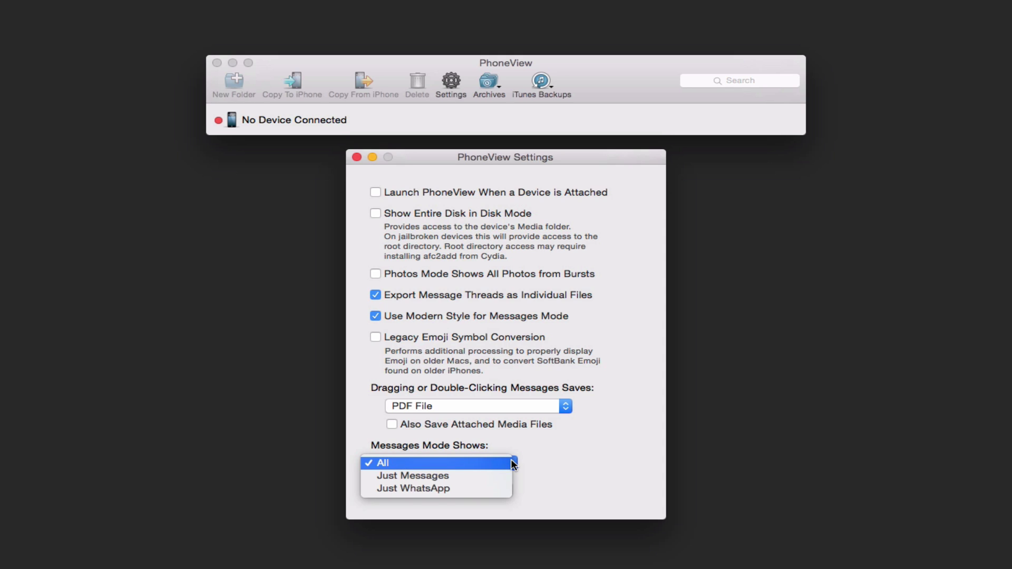
pyautogui.click(557, 464)
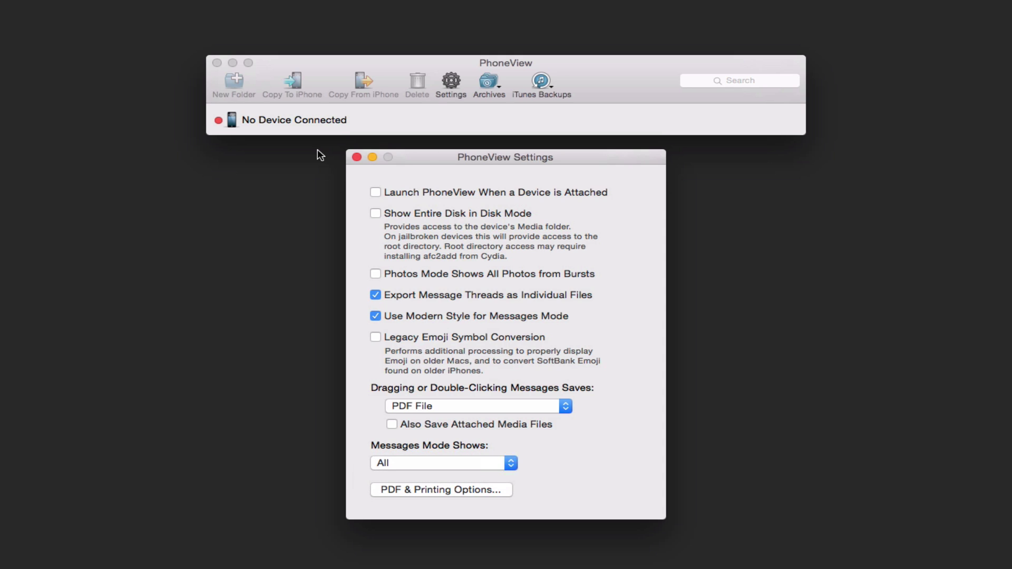
pyautogui.click(357, 158)
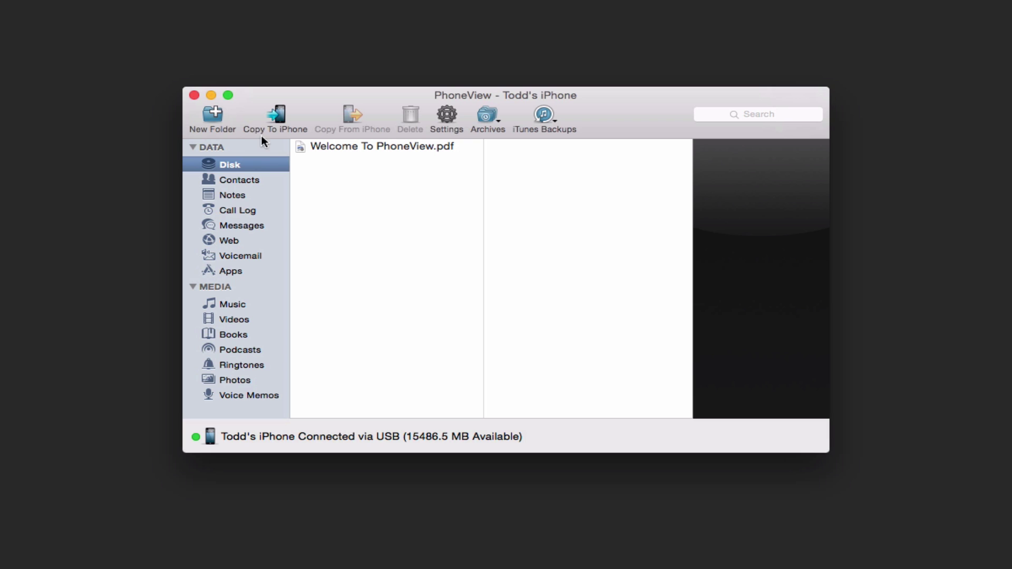
pyautogui.click(275, 114)
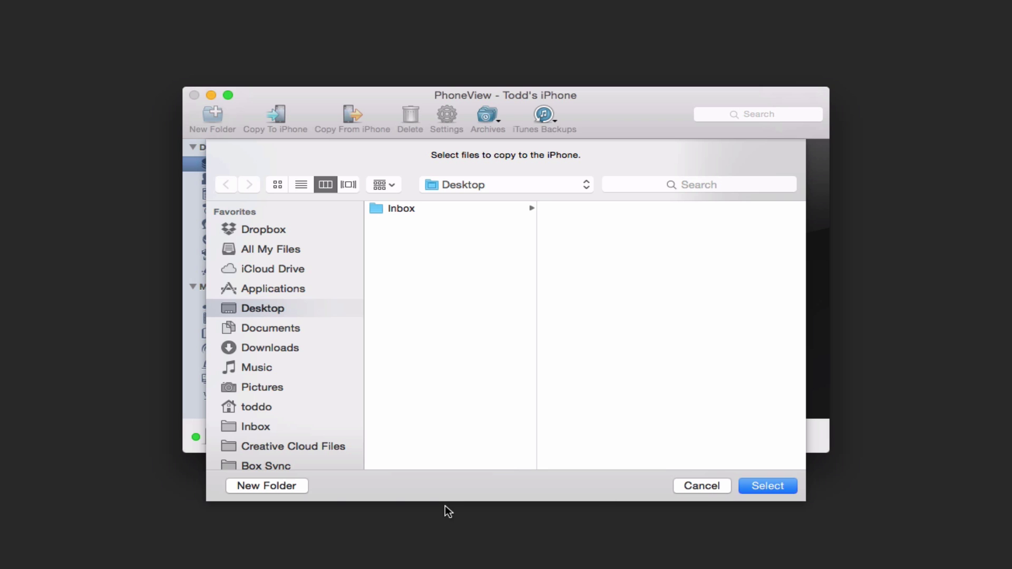
pyautogui.click(702, 486)
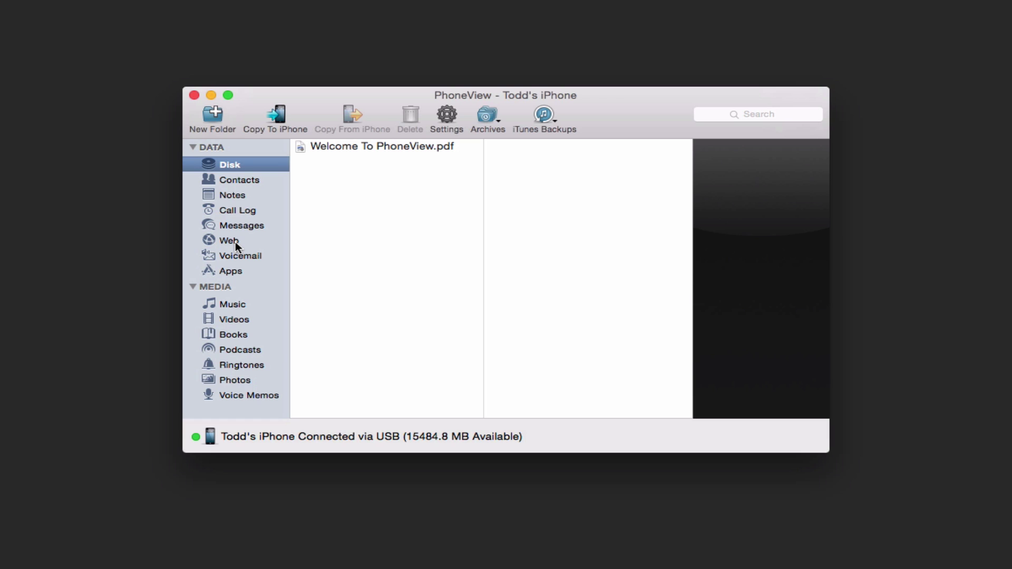
# - Show the iPhone's Apps, open 2Do's stored .db backups, and scroll the apps list
pyautogui.click(224, 271)
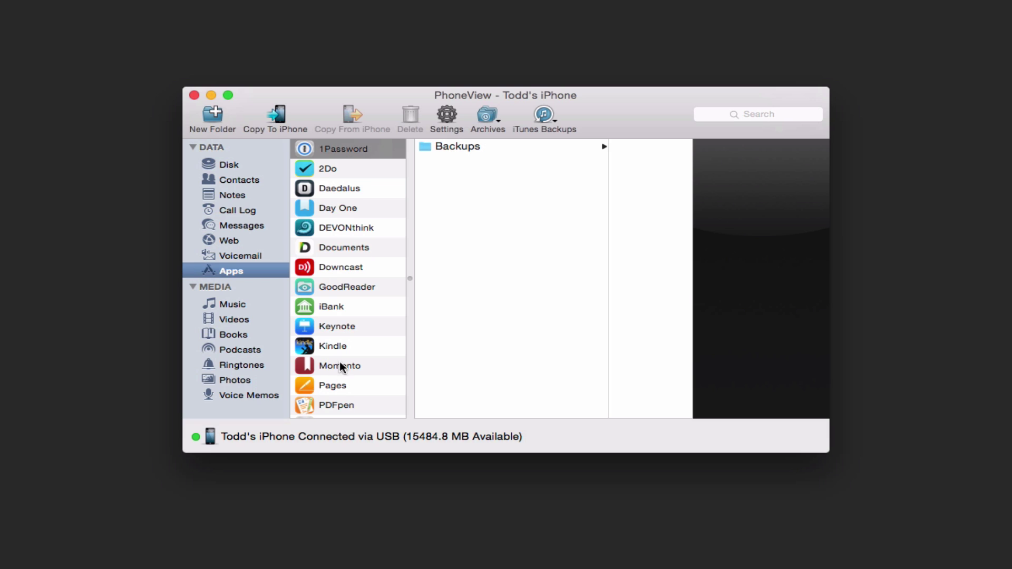
pyautogui.click(329, 170)
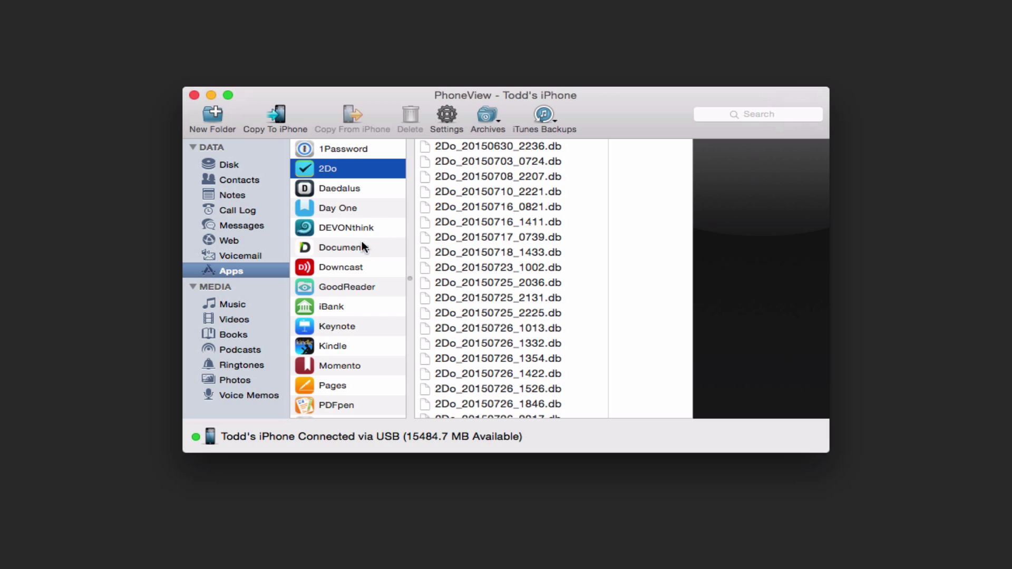
pyautogui.scroll(-5, 359, 243)
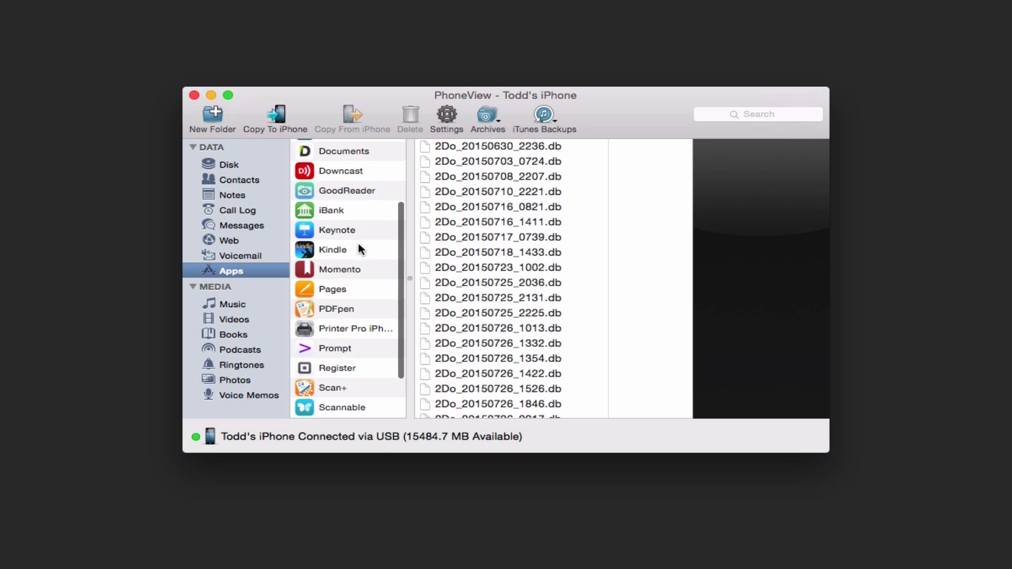
pyautogui.scroll(-3, 359, 245)
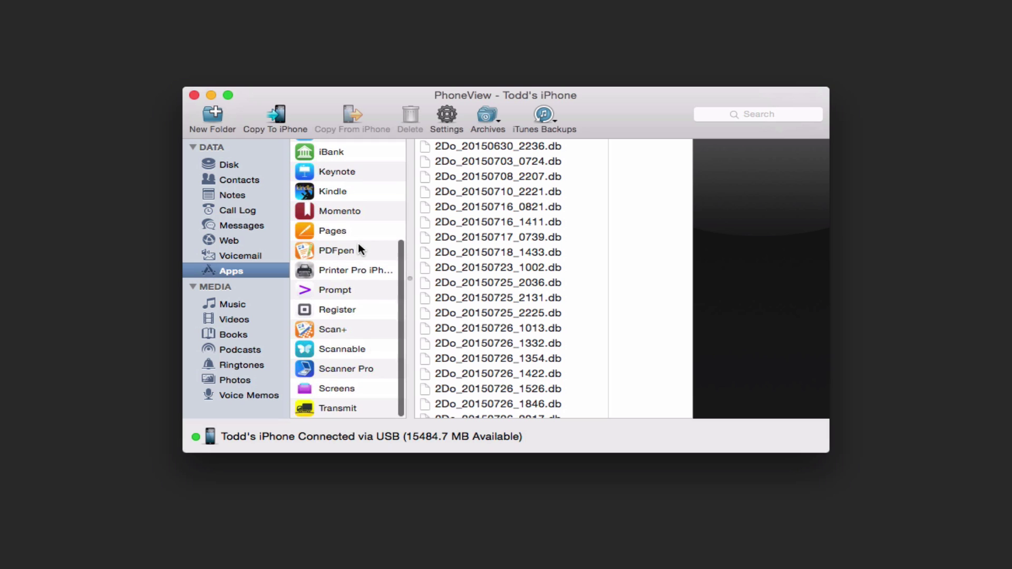
# - Open PDFpen's files and inspect its Inbox folder: 0 Bytes, modified 8/23/15
pyautogui.click(330, 250)
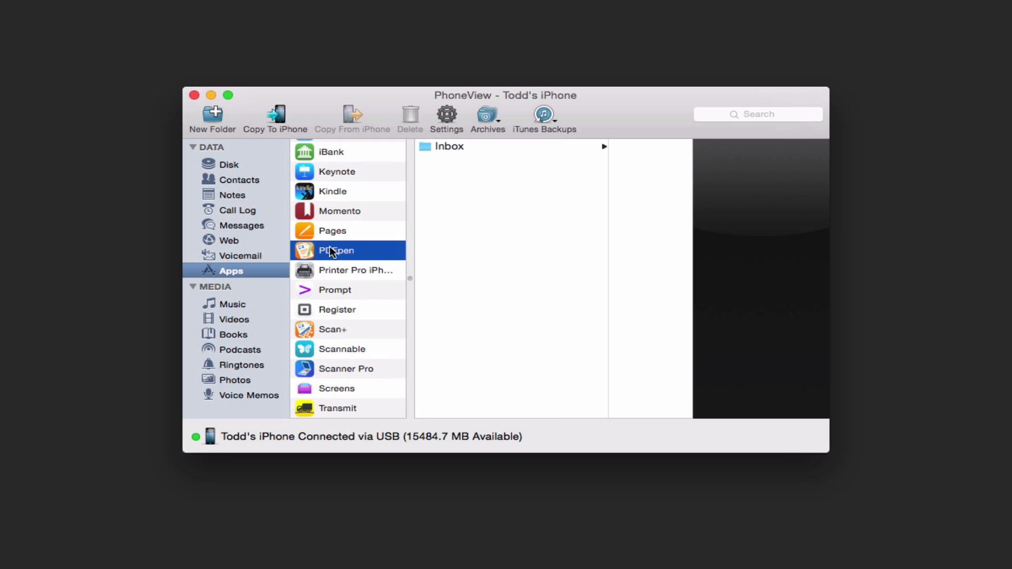
pyautogui.click(458, 147)
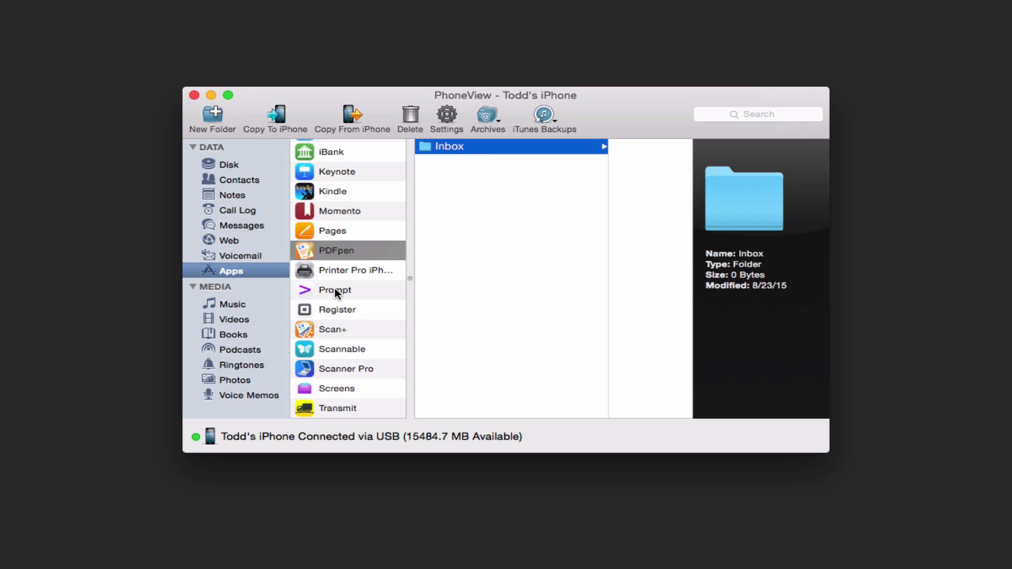
pyautogui.scroll(6, 333, 271)
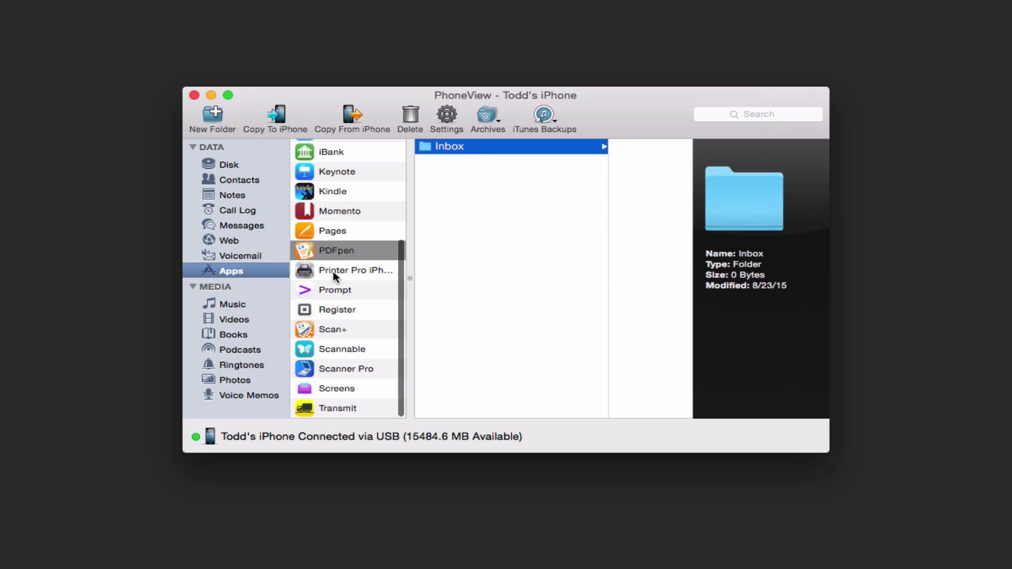
pyautogui.scroll(2, 333, 271)
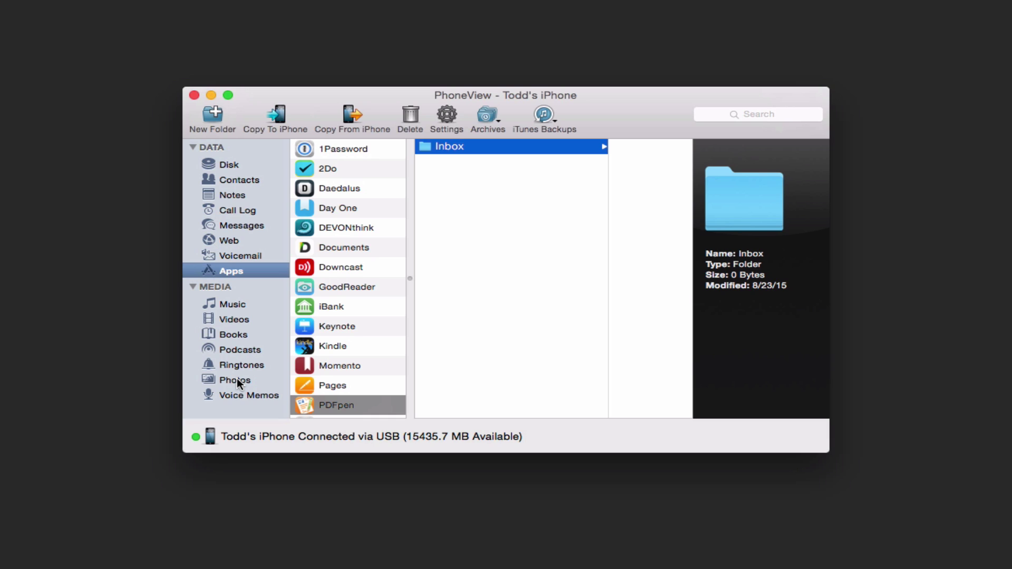
# - Browse Ringtones, Podcasts and Books, ending on Voice Memos with one 46-second memo
pyautogui.click(230, 360)
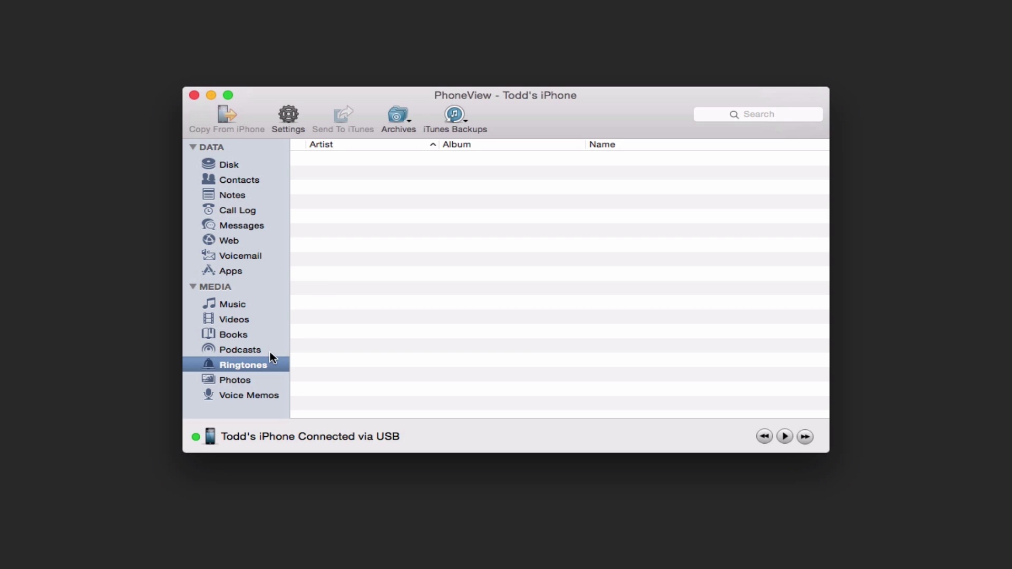
pyautogui.click(234, 352)
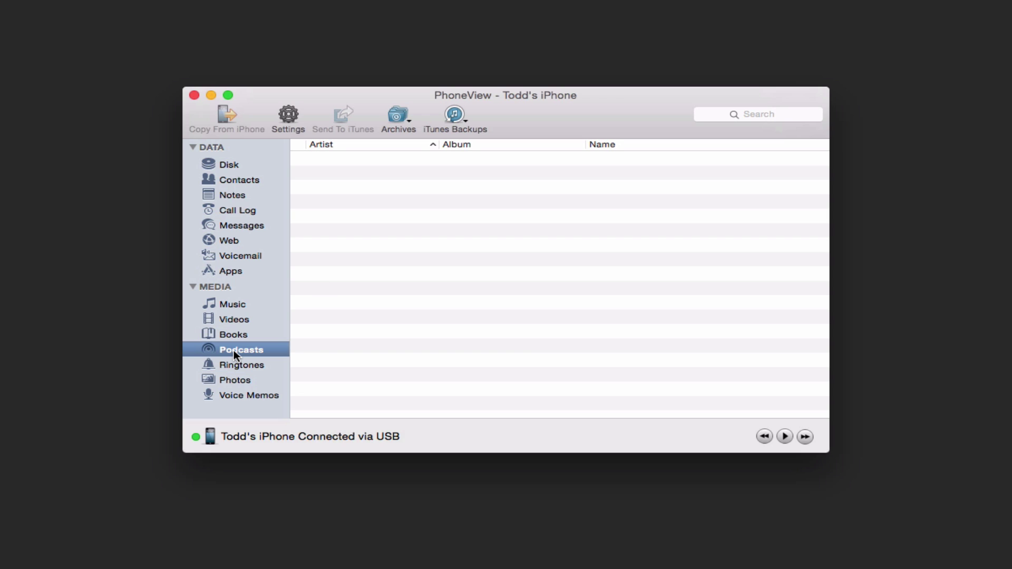
pyautogui.click(232, 335)
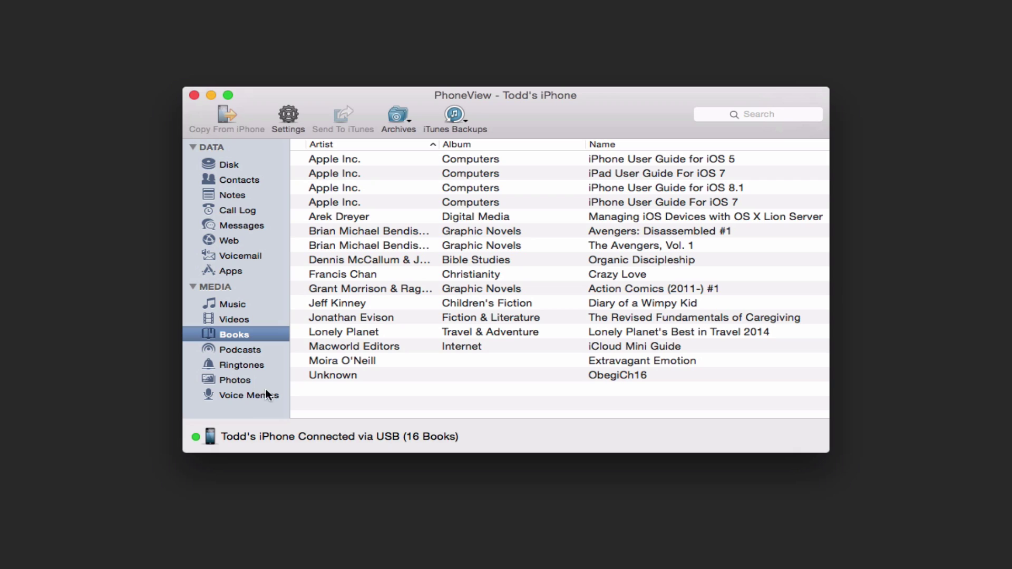
pyautogui.click(246, 395)
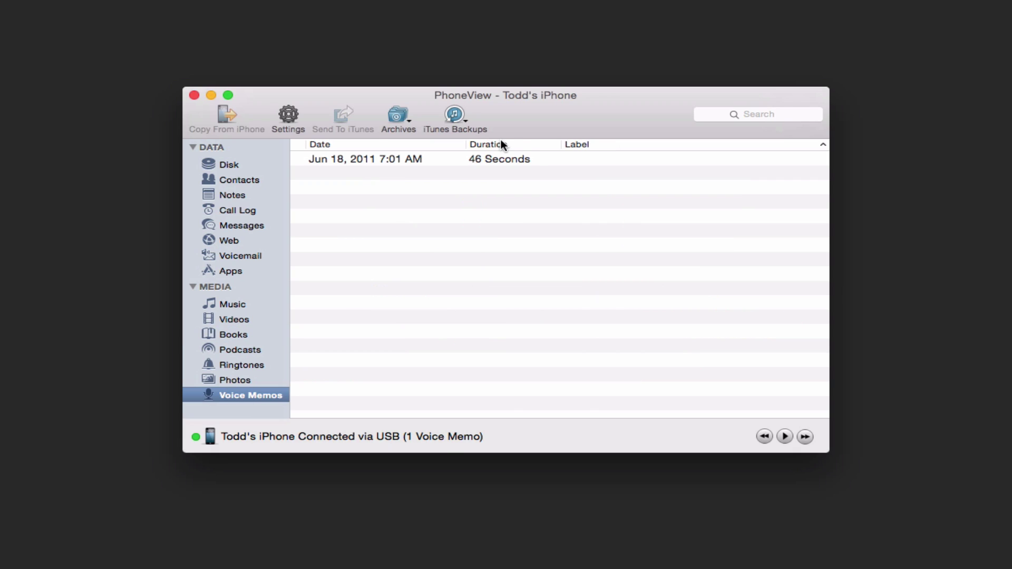